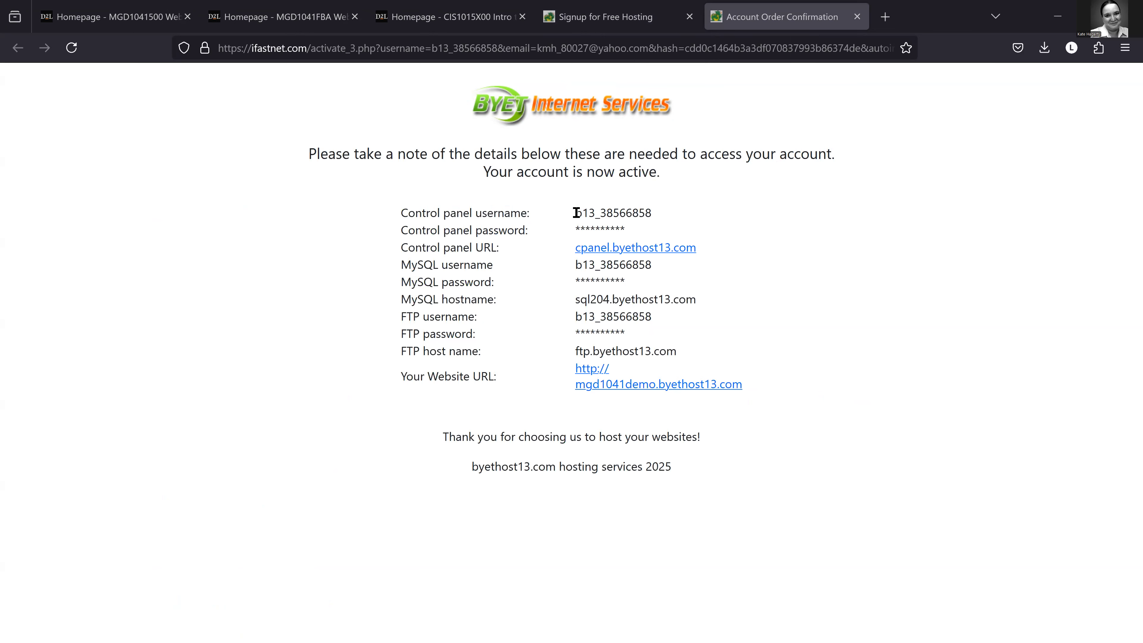
- Examine the hosting account's control panel username, password, control panel URL and website URL on the confirmation page
left_click_drag(576, 213, 651, 214)
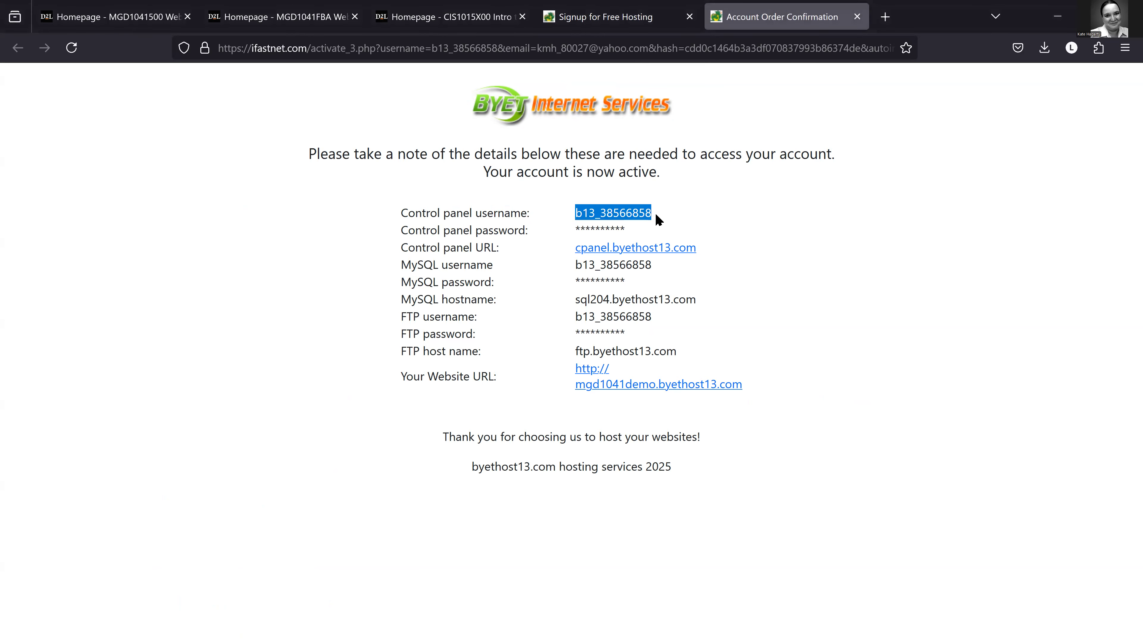
left_click_drag(576, 229, 633, 231)
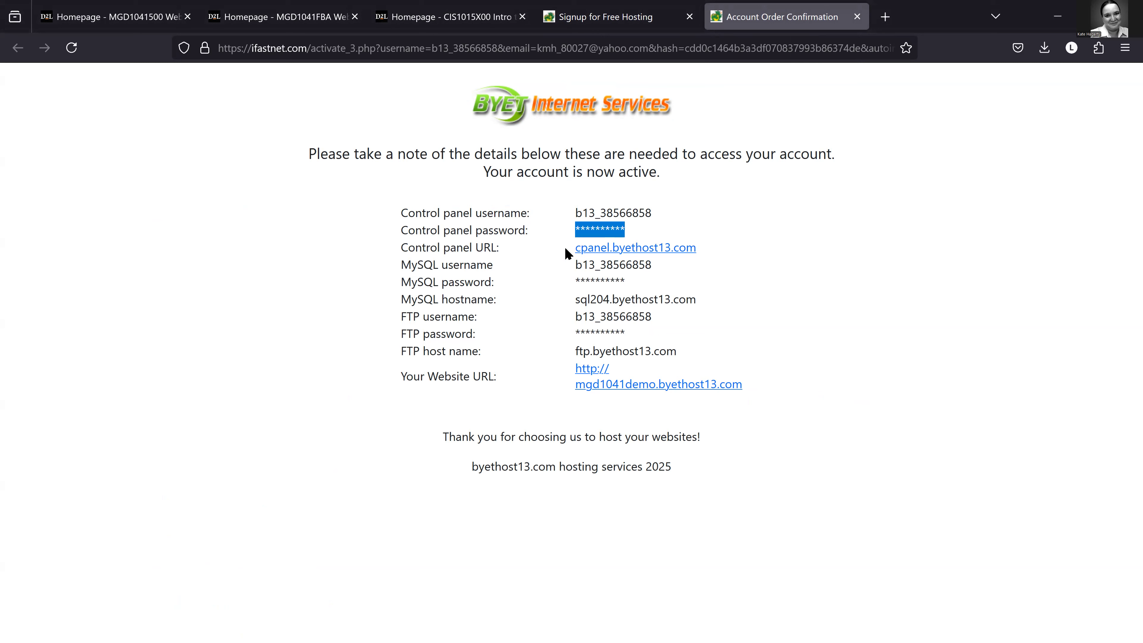
left_click_drag(565, 245, 700, 247)
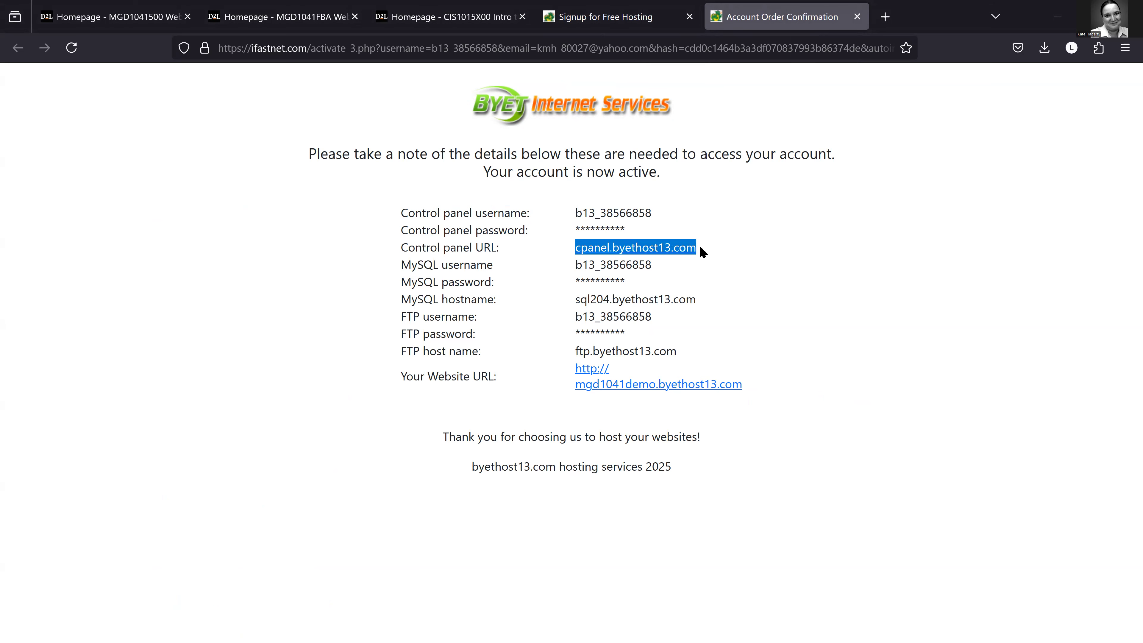
left_click_drag(750, 395, 571, 379)
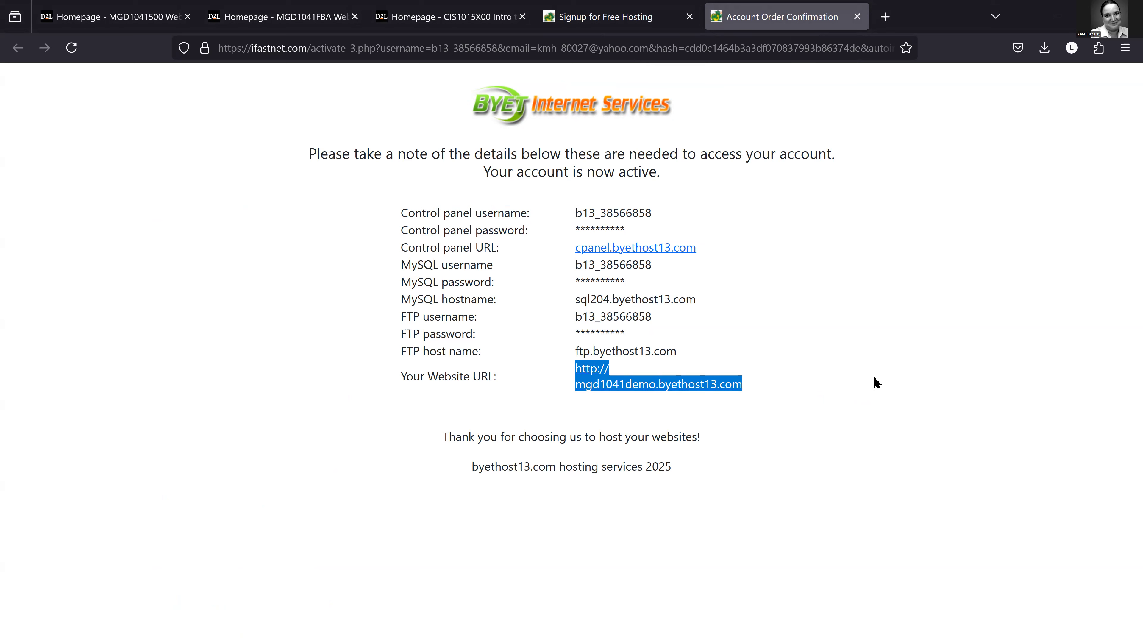
left_click(859, 353)
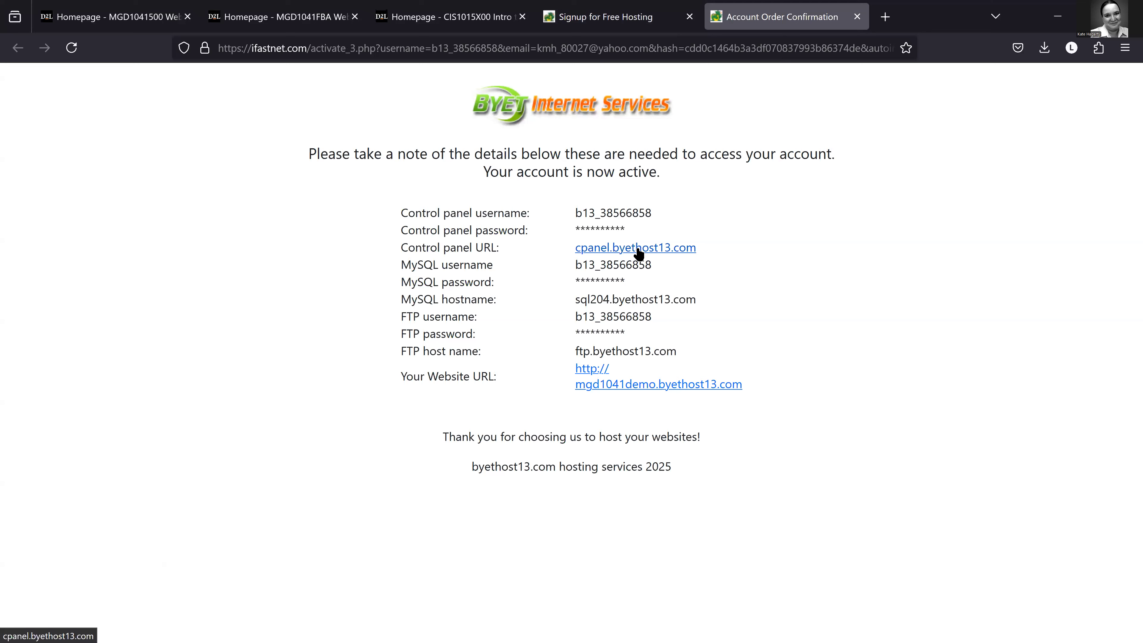
- Open the cpanel.byethost13.com link in a separate tab and copy the control panel username from the account details
middle_click(660, 249)
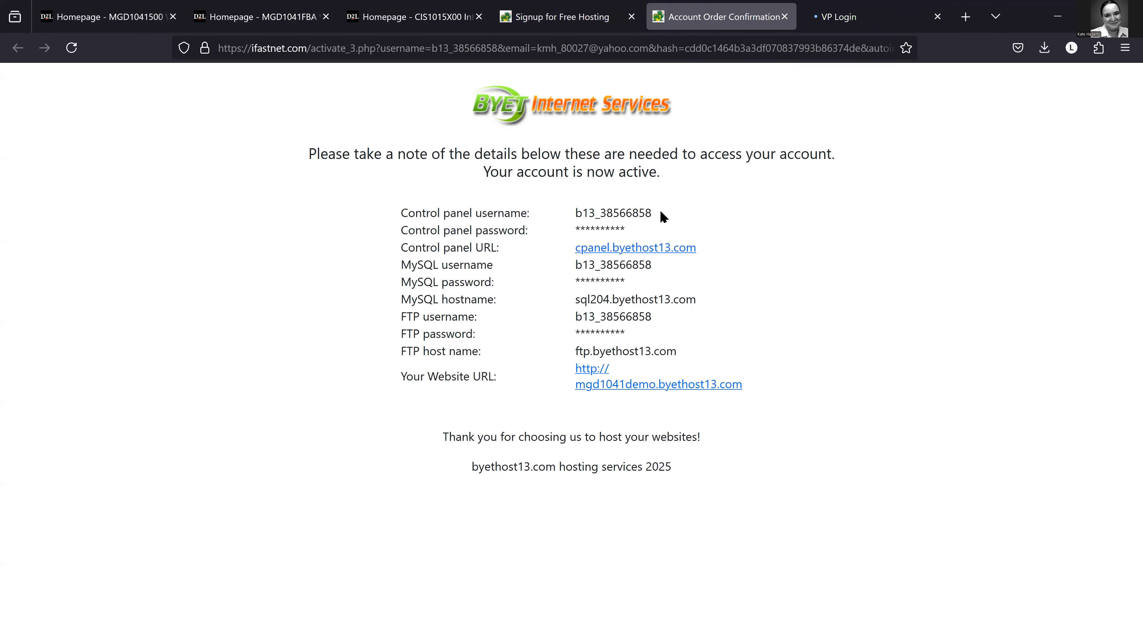
left_click_drag(658, 215, 576, 216)
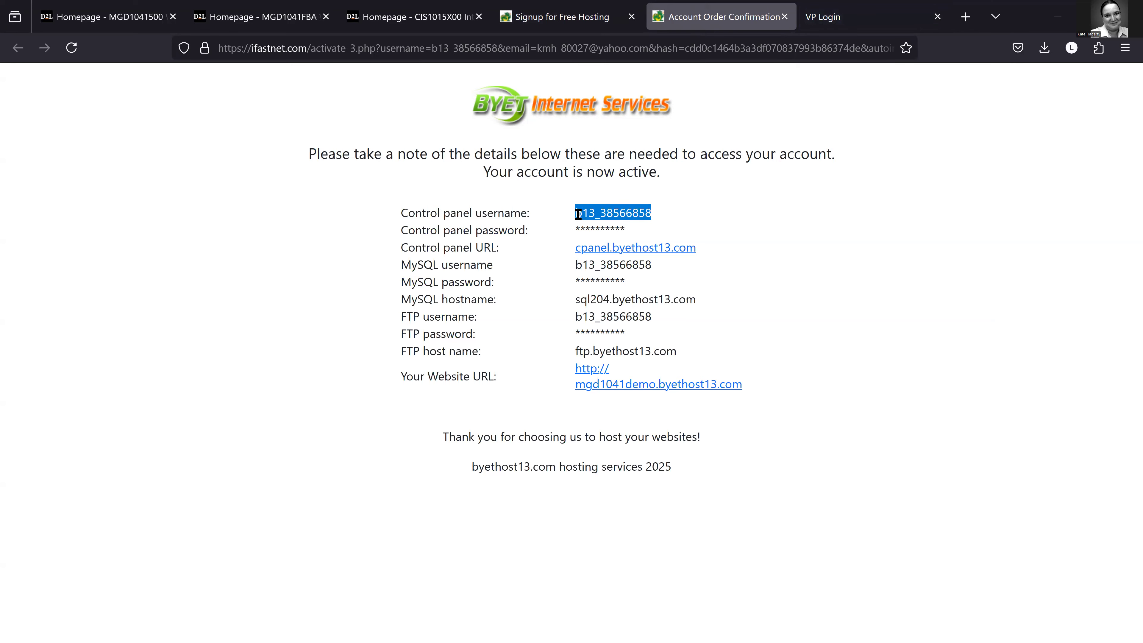
right_click(580, 217)
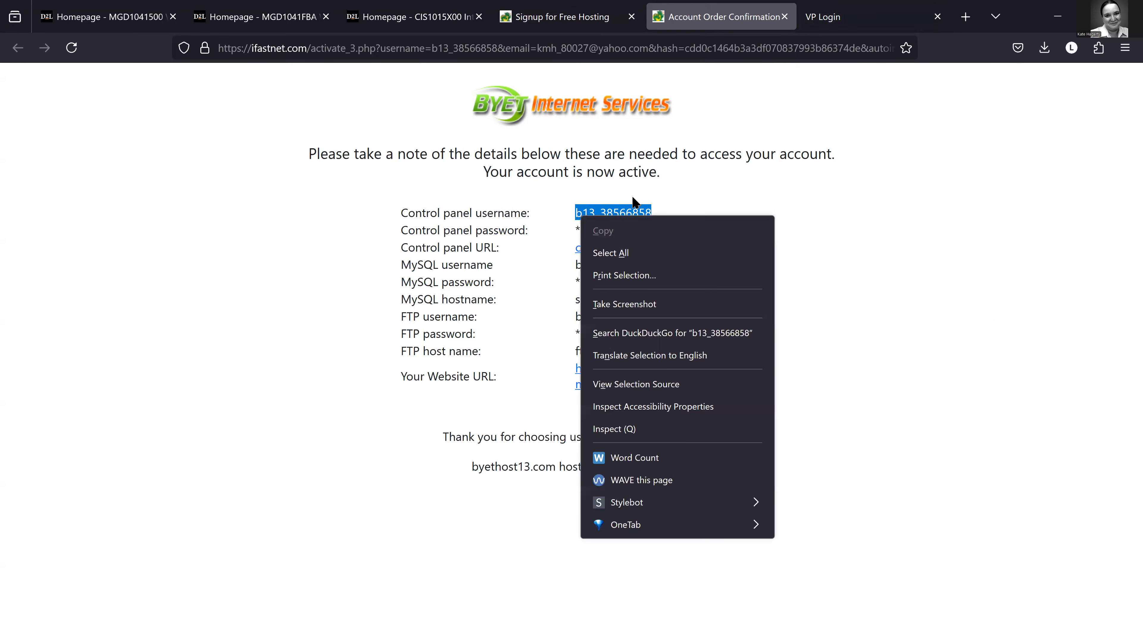
left_click(634, 207)
left_click(667, 231)
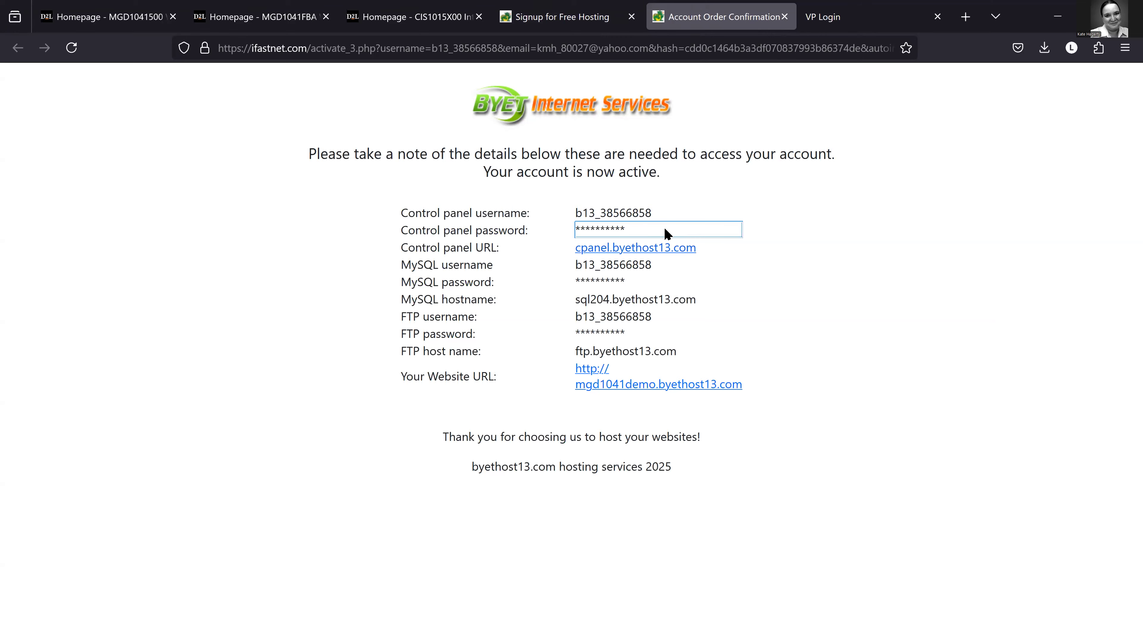
double_click(609, 214)
key("ctrl+c")
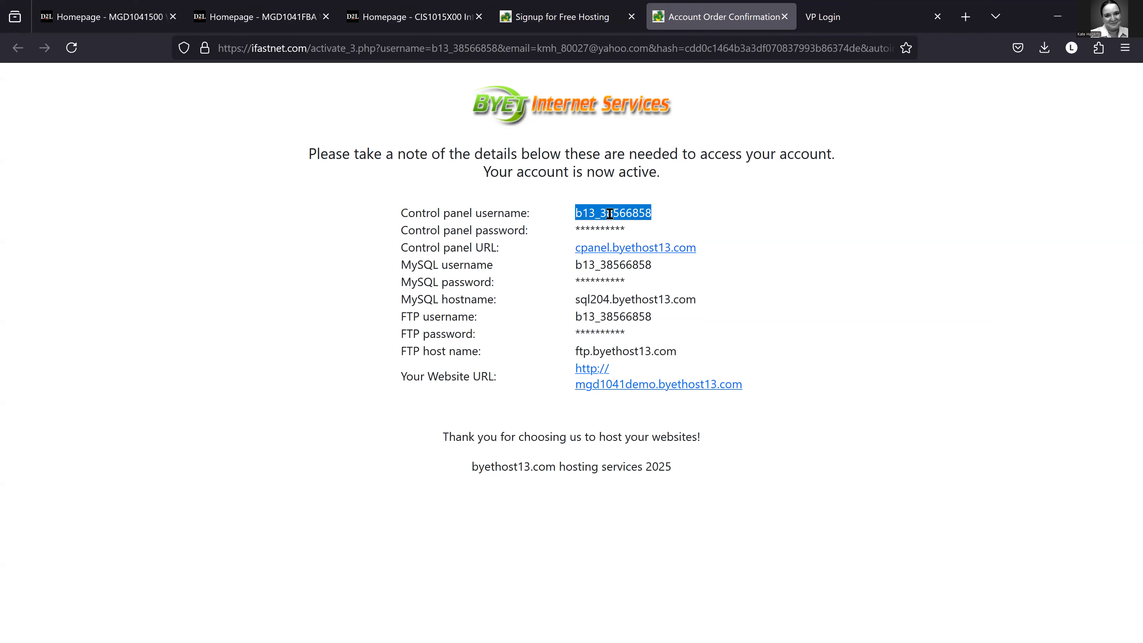
- Log in to the VistaPanel control panel with the copied username and the account password
left_click(842, 21)
left_click(901, 346)
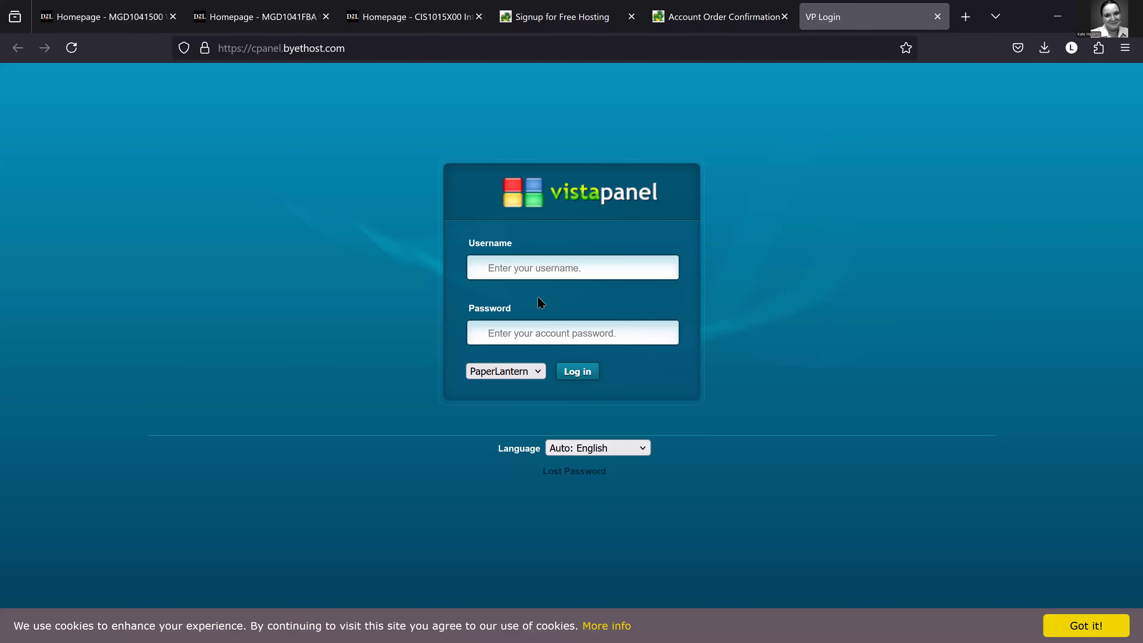
key("ctrl+v")
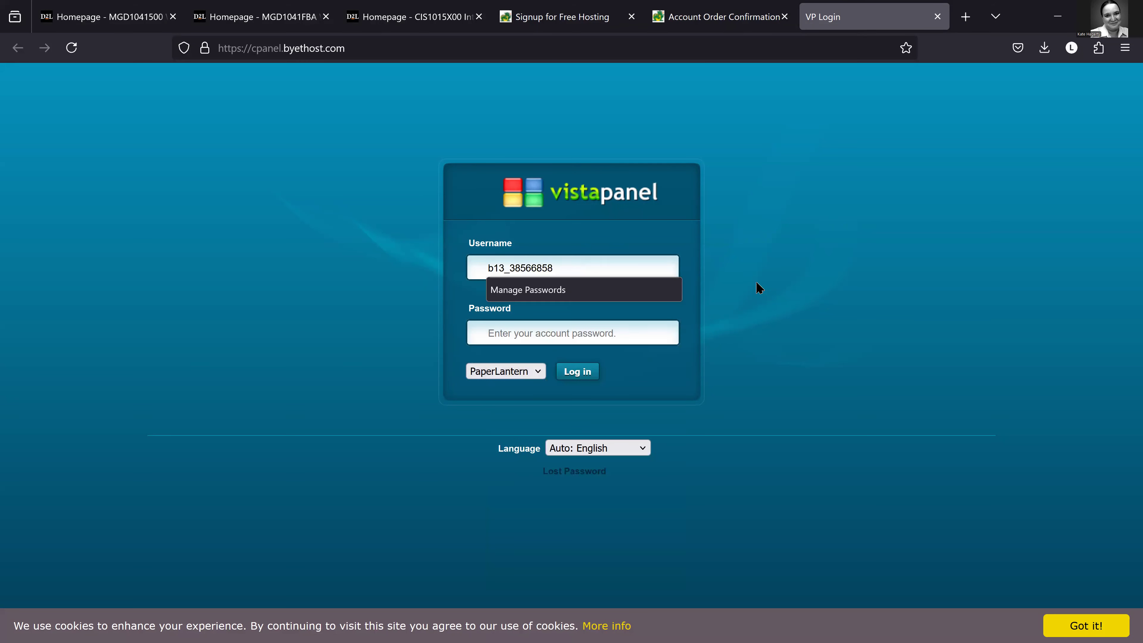
left_click(605, 343)
type("••••••••")
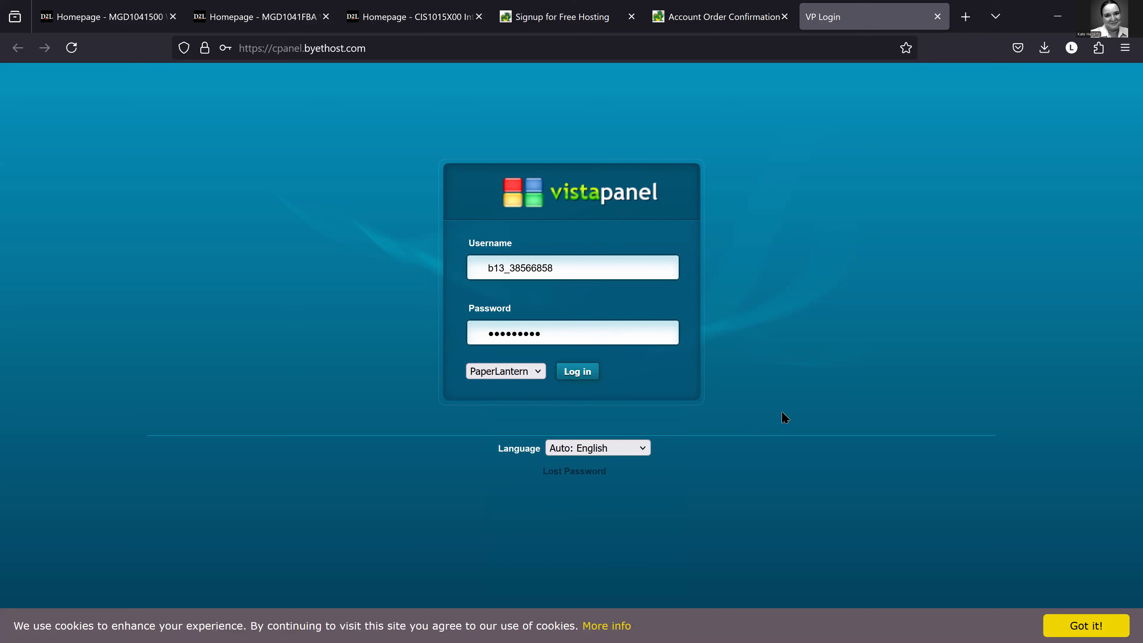
left_click(587, 375)
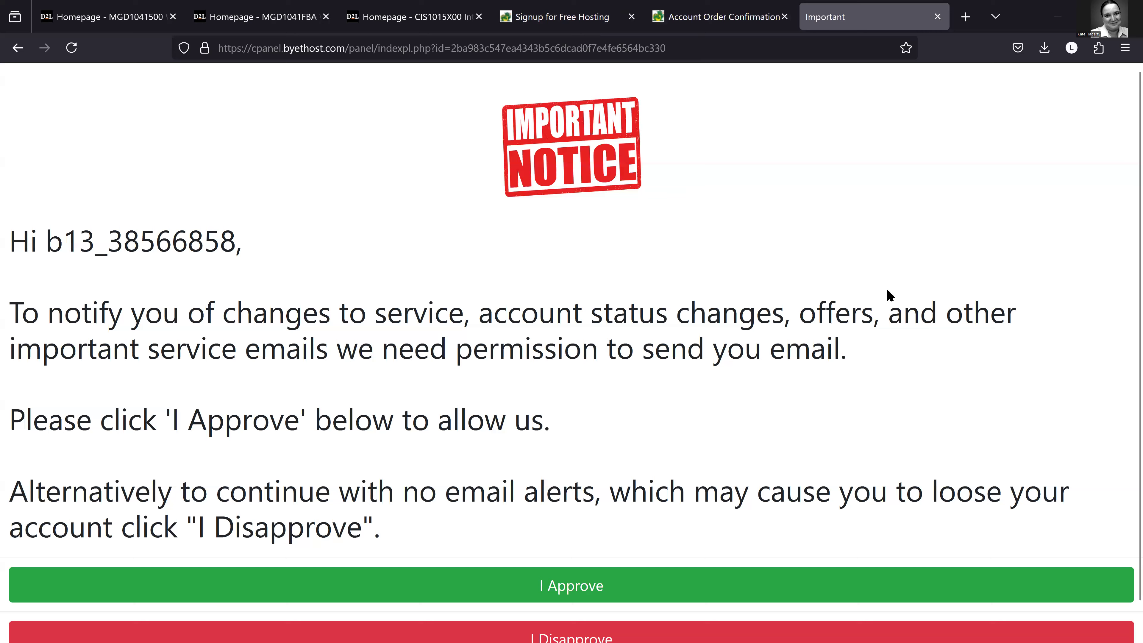
- Approve receiving service emails and open the Online File Manager from the control panel
scroll(375, 283, "down", 1)
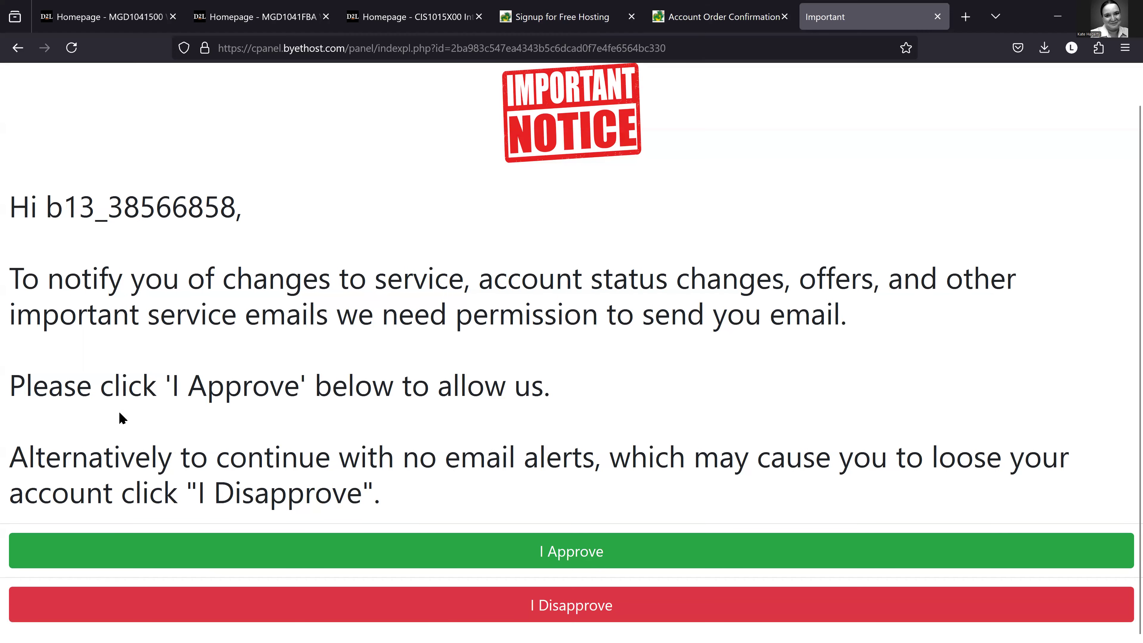
left_click(906, 557)
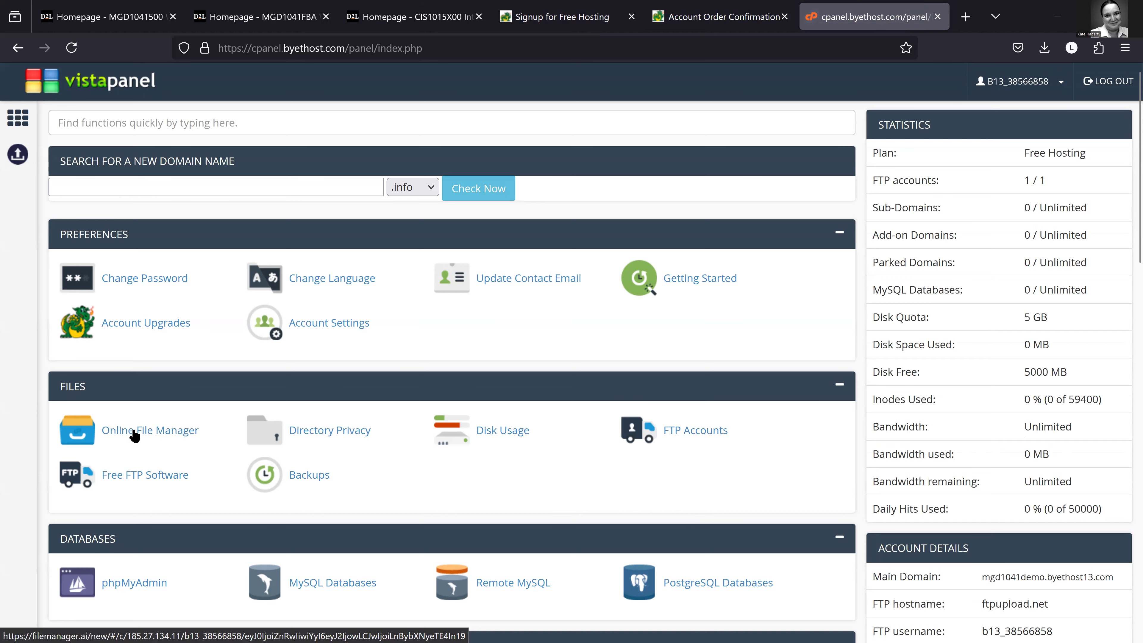
left_click(146, 435)
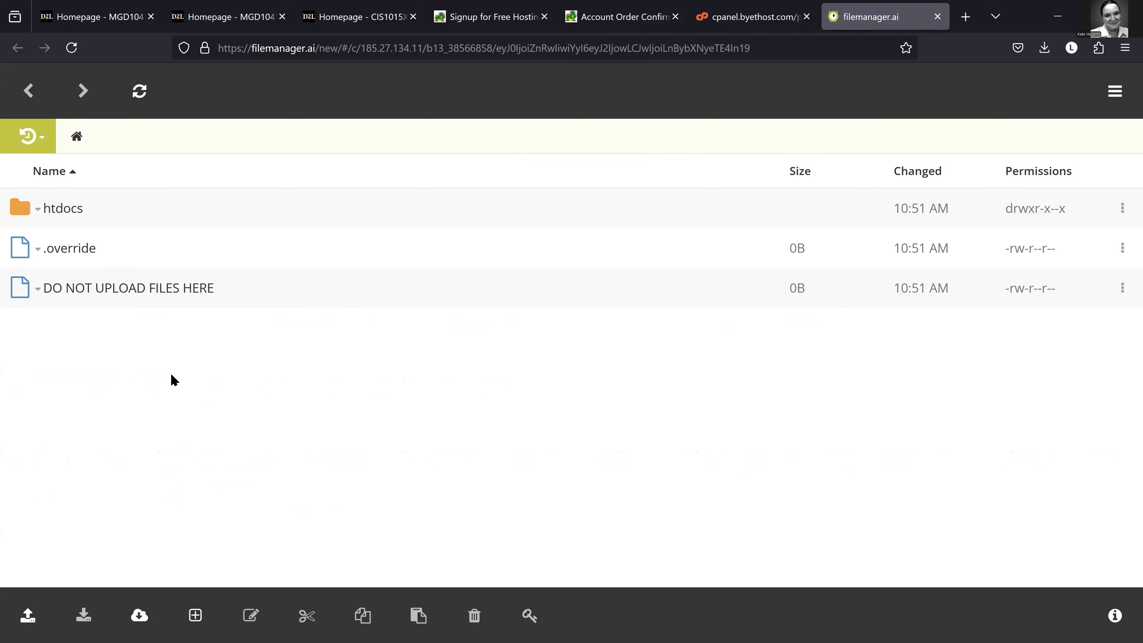
- Open the htdocs folder in the online file manager
left_click(61, 211)
left_click(21, 214)
left_click(70, 217)
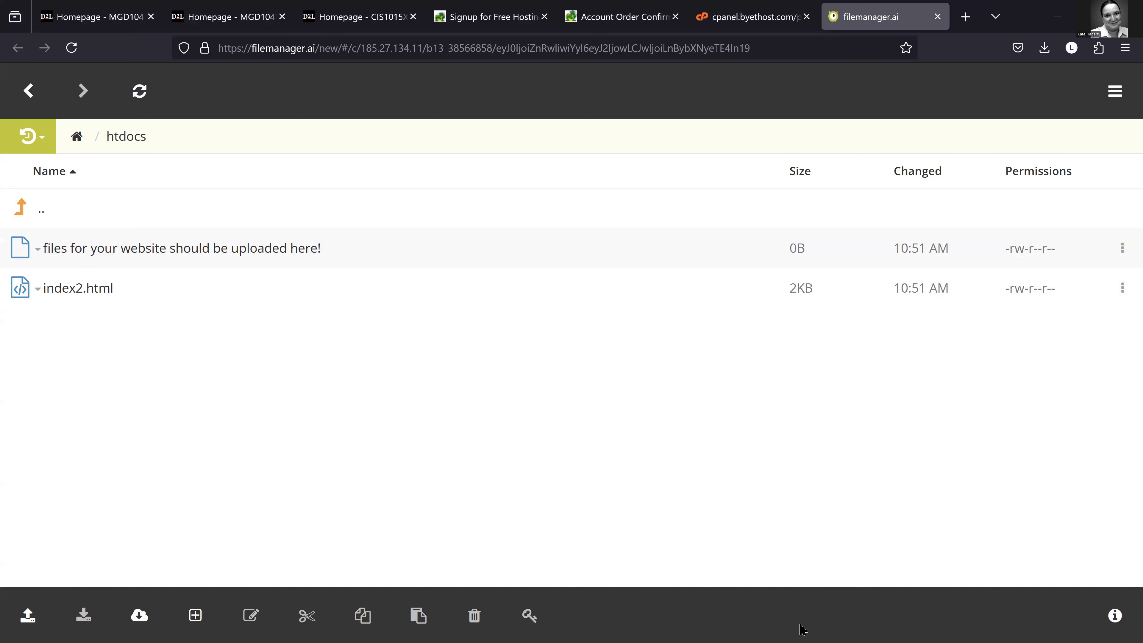
- Switch to Visual Studio Code and reveal grid-part-2-exercise.html in File Explorer
key("super")
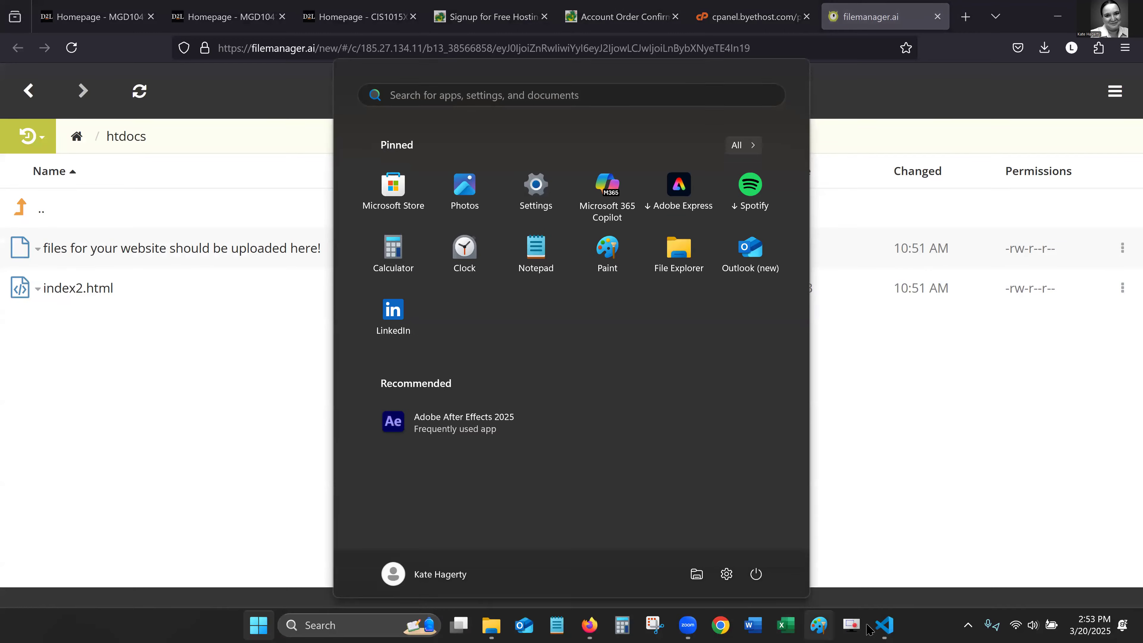
left_click(884, 627)
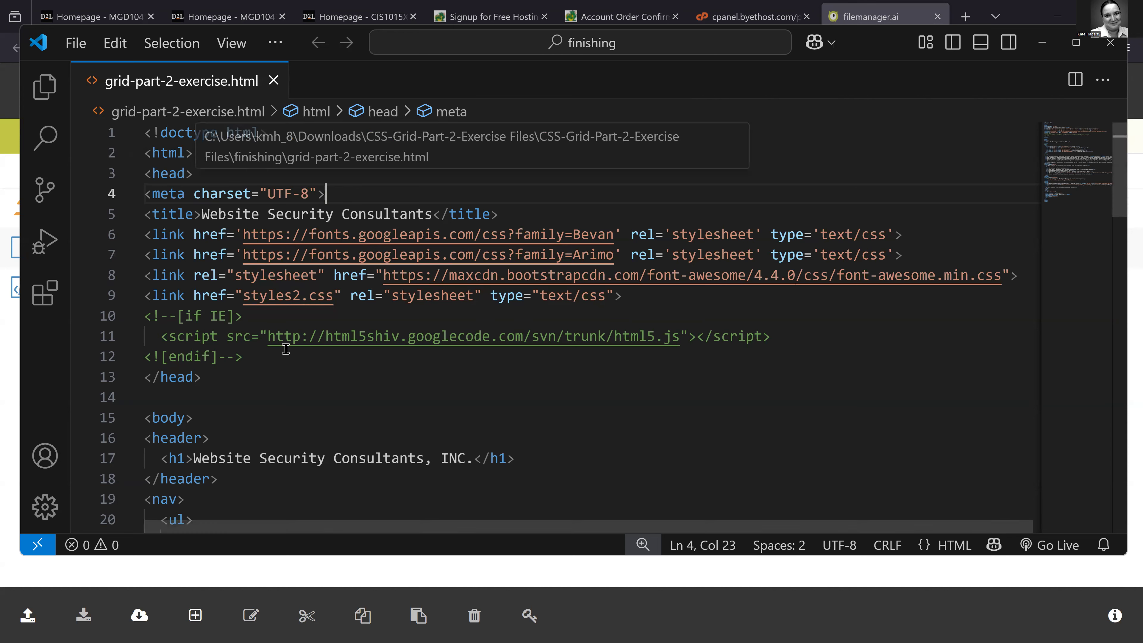
right_click(165, 86)
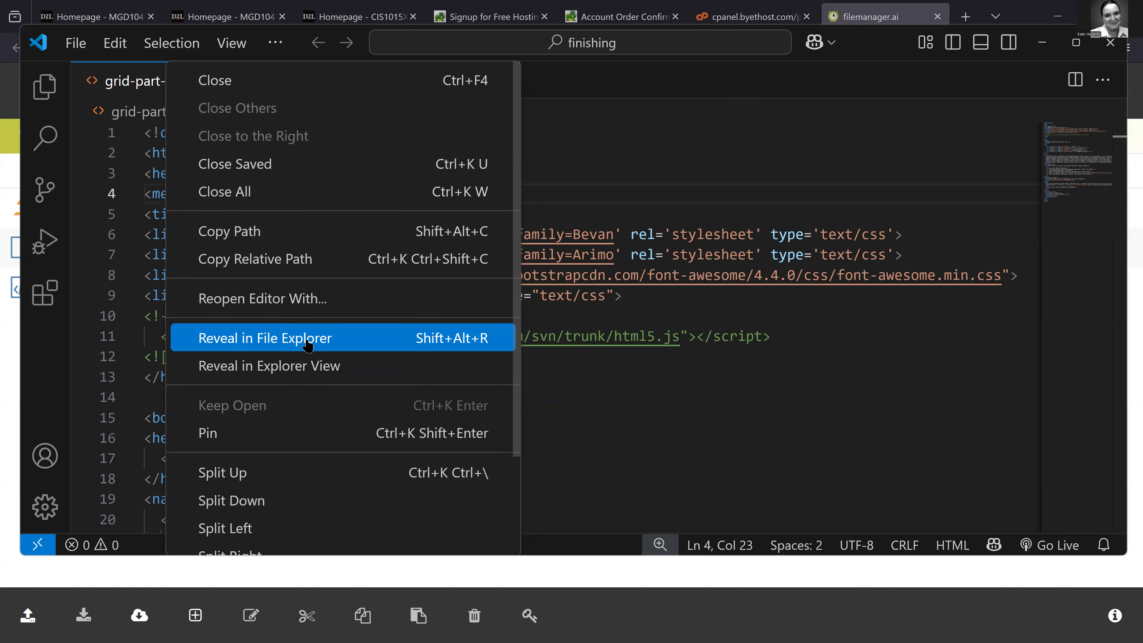
left_click(307, 341)
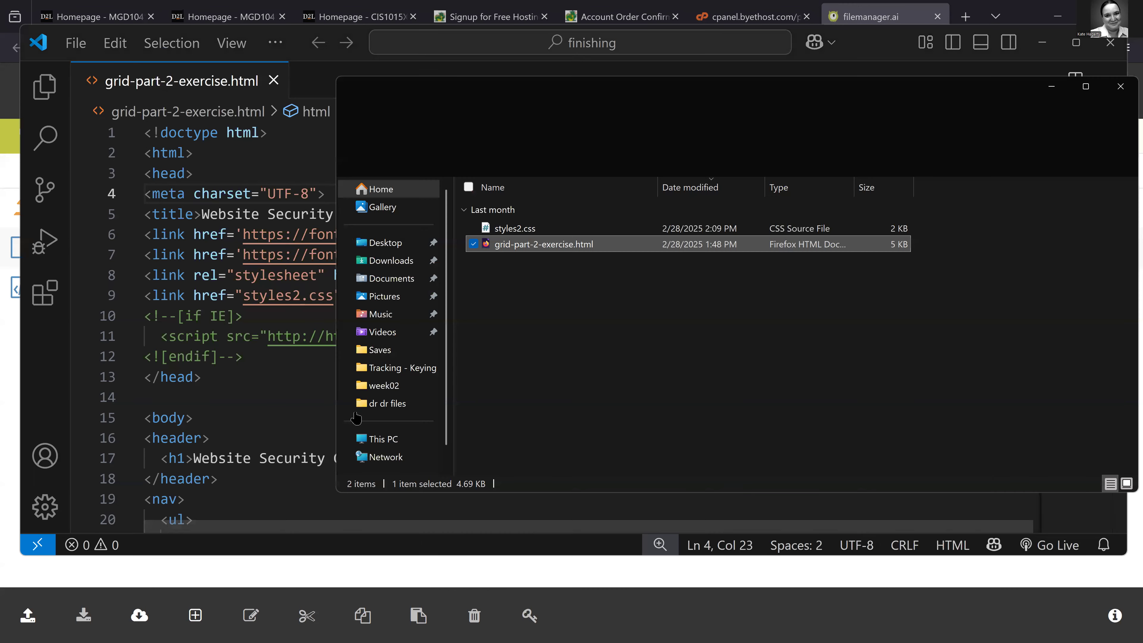
left_click(547, 295)
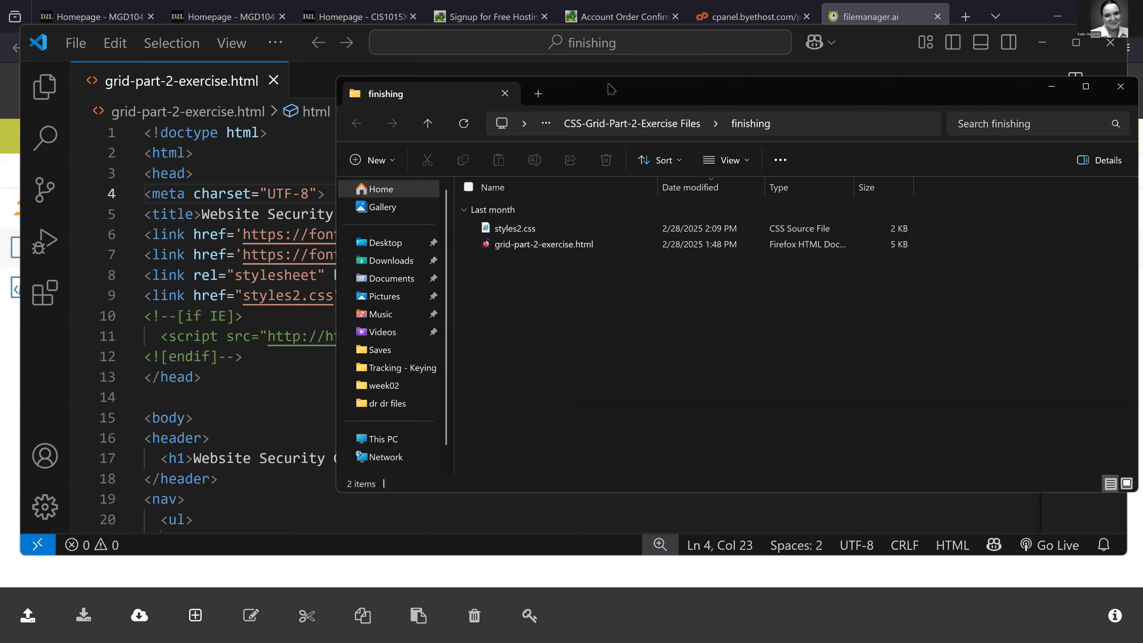
- Clear Visual Studio Code out of the way and place the finishing folder window beside the htdocs file list
left_click_drag(611, 93, 739, 264)
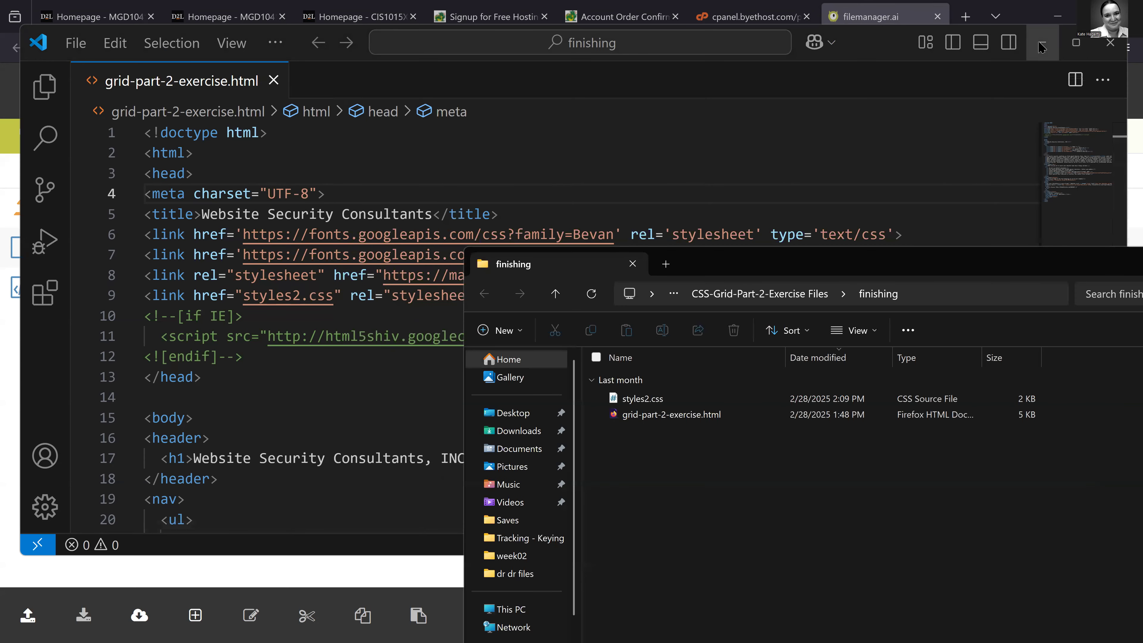
left_click(1076, 42)
left_click(145, 363)
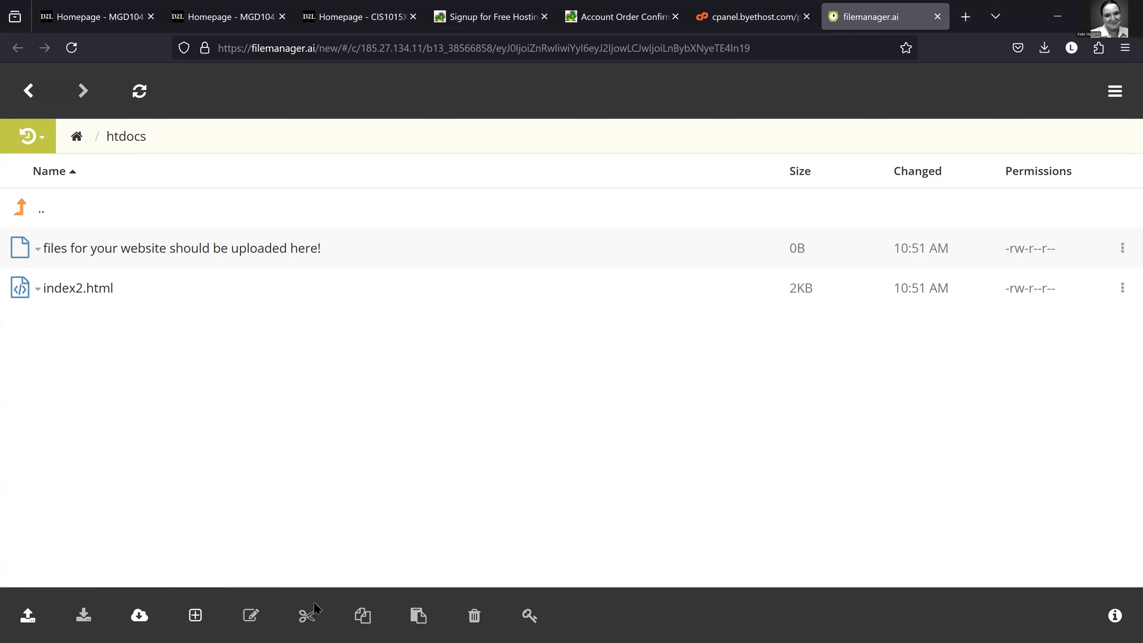
key("super")
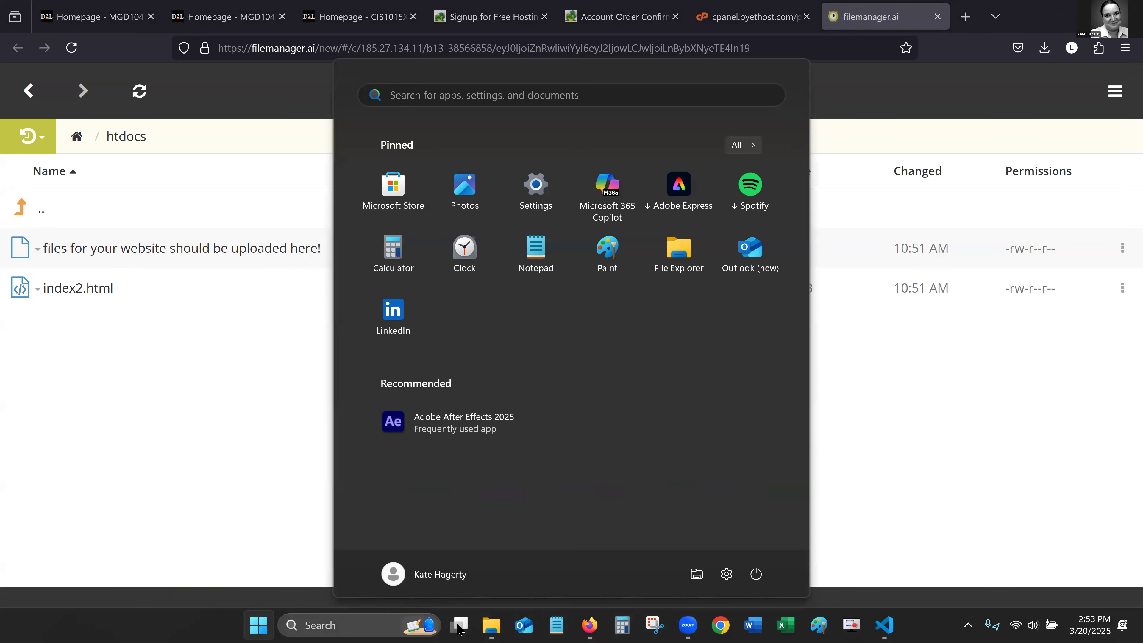
mouse_move(492, 626)
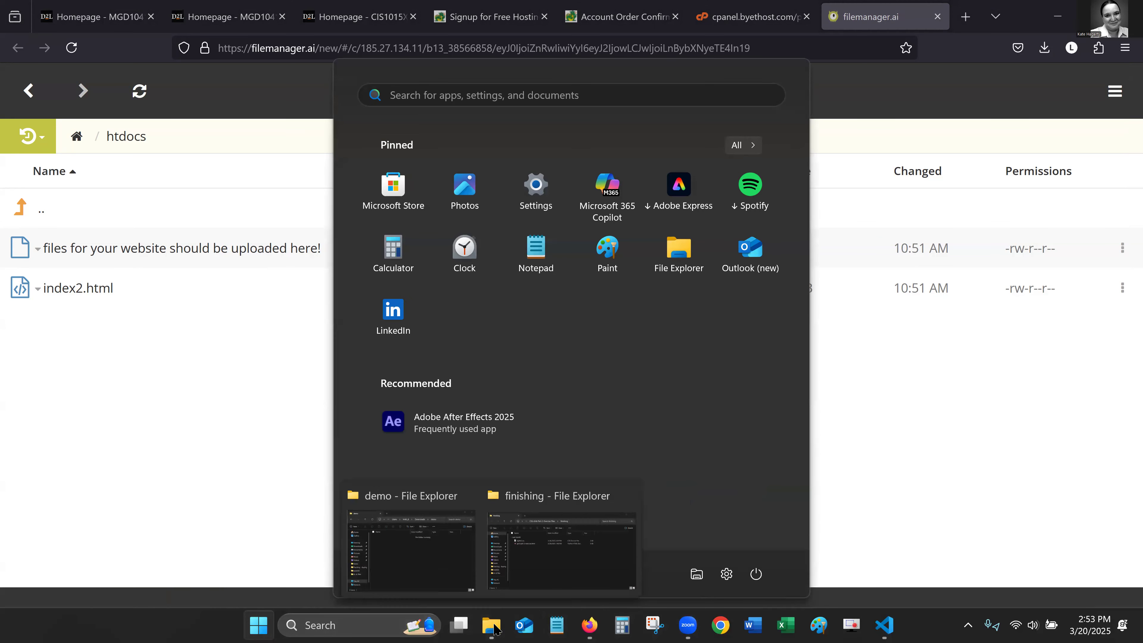
left_click(569, 564)
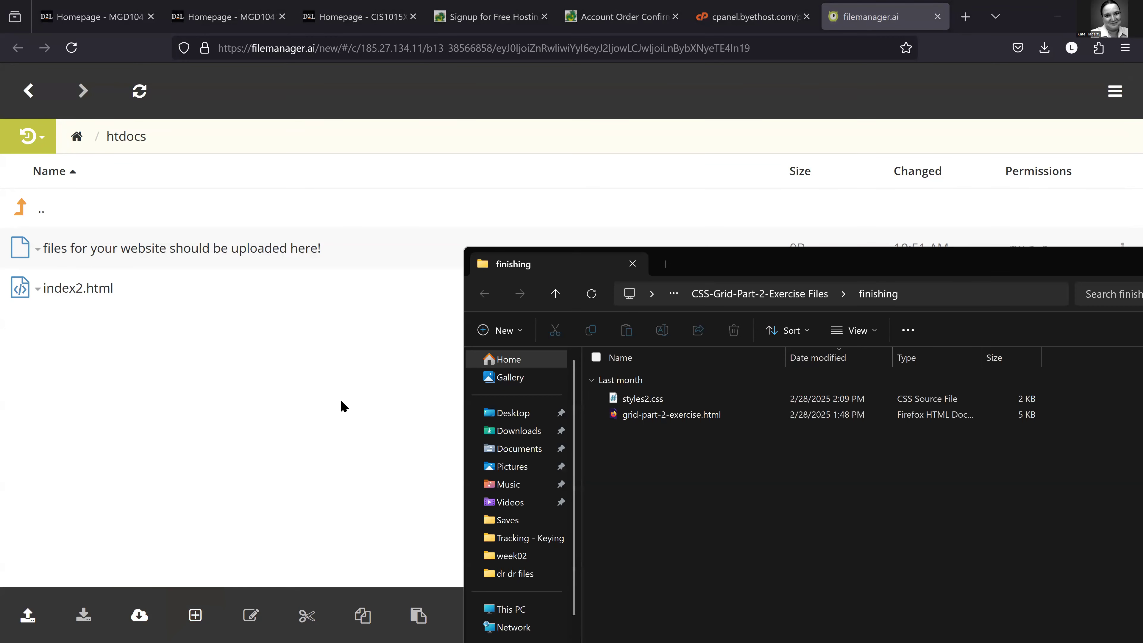
- Upload styles2.css and grid-part-2-exercise.html from the finishing folder to htdocs
key("ctrl+a")
left_click_drag(639, 413, 182, 378)
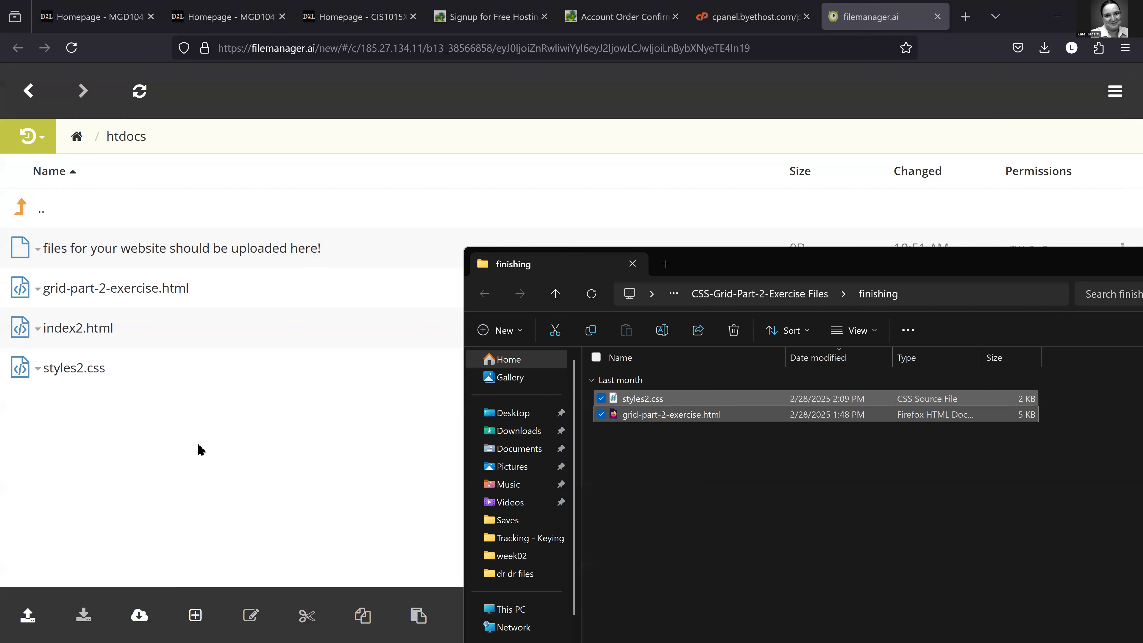
left_click(756, 471)
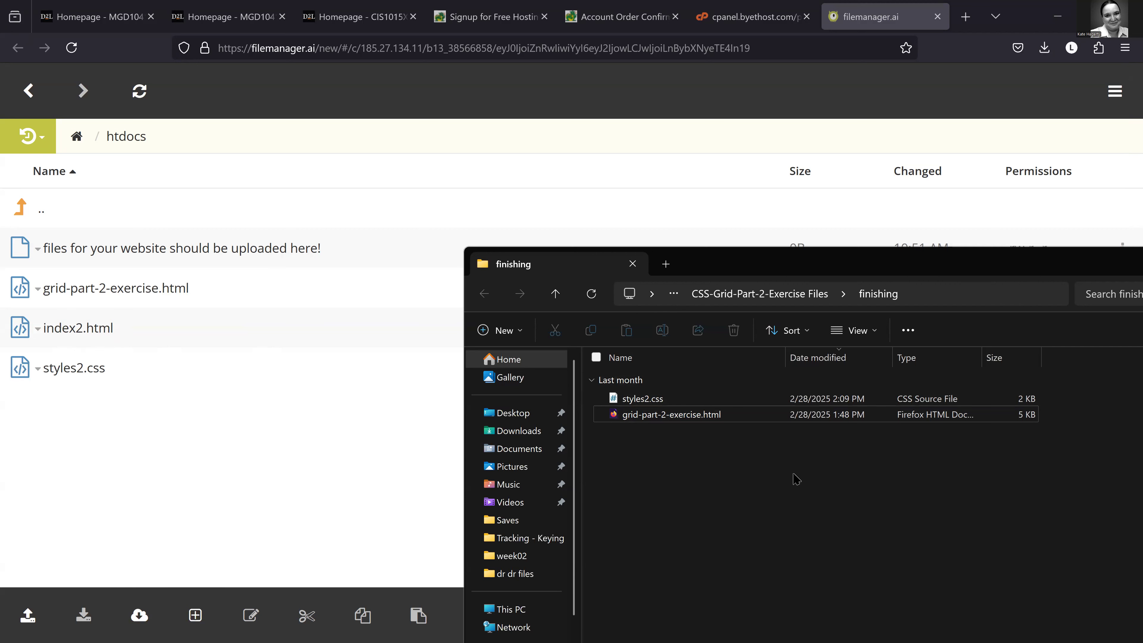
- Copy the full file name grid-part-2-exercise.html, including its extension, from the finishing folder without renaming the file
left_click(697, 416)
left_click(733, 417)
key("ctrl+a")
key("ctrl+c")
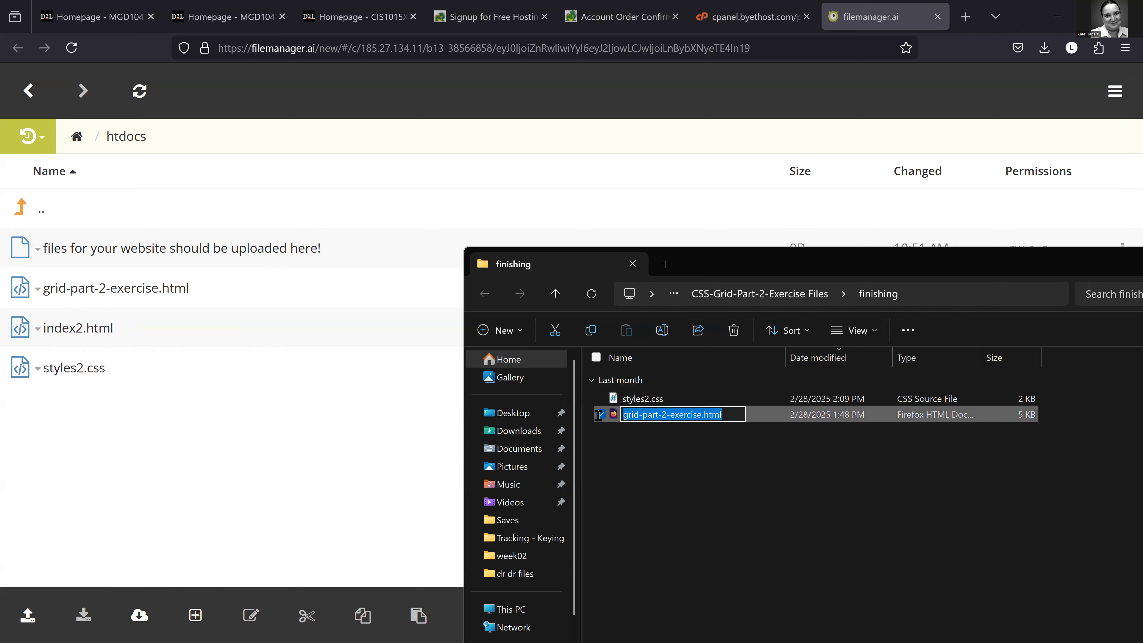
left_click(740, 467)
- Open the mgd1041demo.byethost13.com website in a separate tab from the account confirmation page
left_click(630, 18)
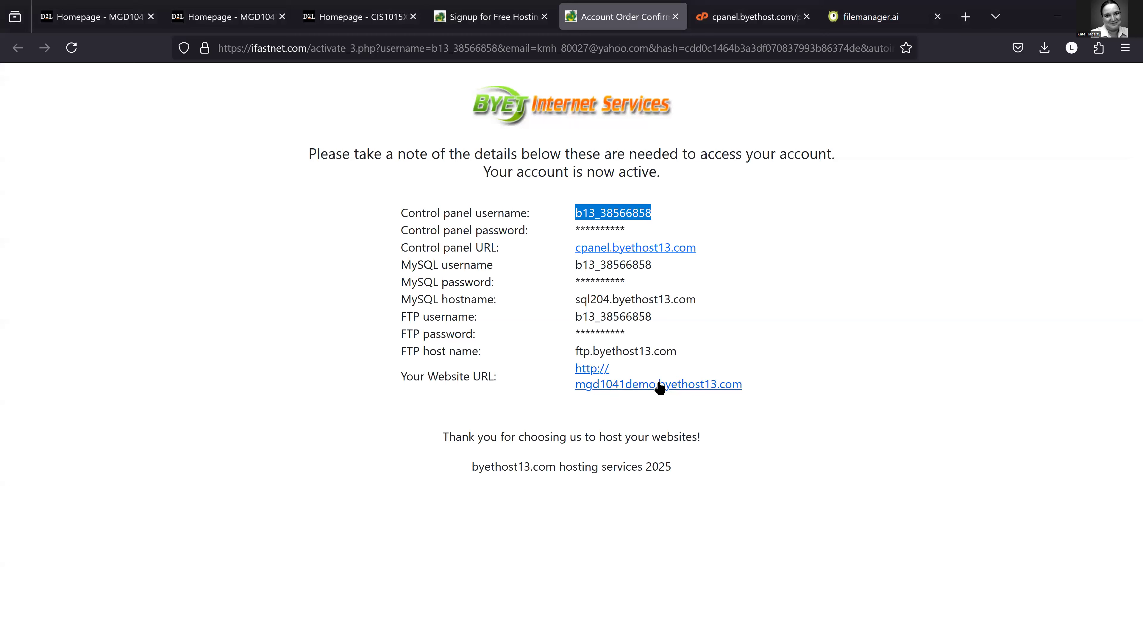
middle_click(669, 386)
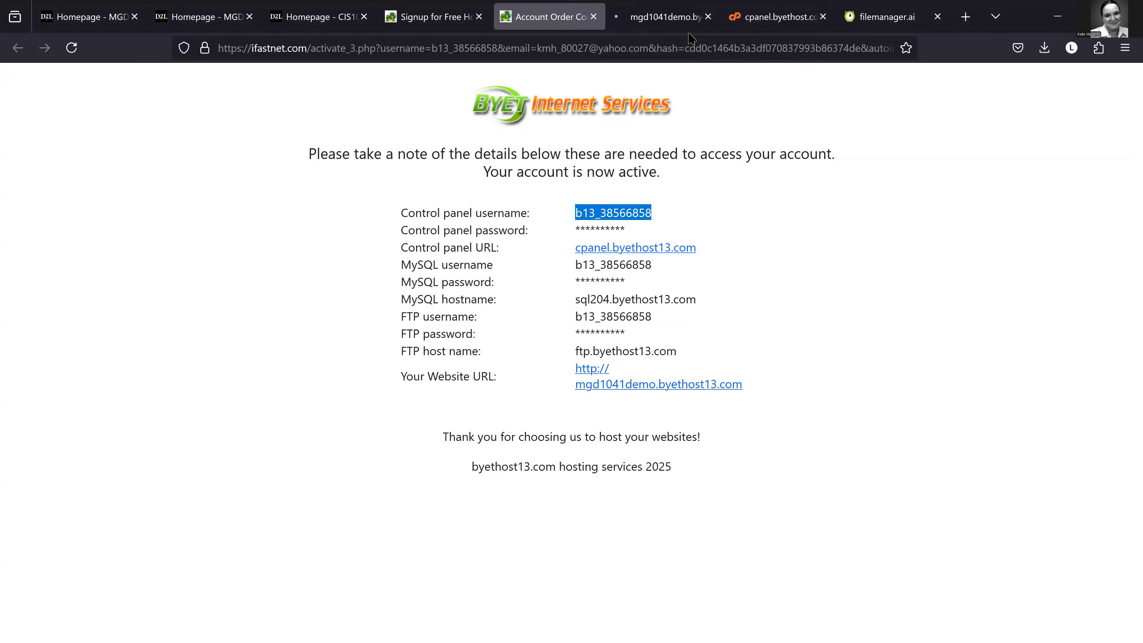
left_click(693, 18)
- Replace the ?i=1 ending of the site address with grid-part-2-exercise.html, load the uploaded page and test its Website Security link
left_click(439, 48)
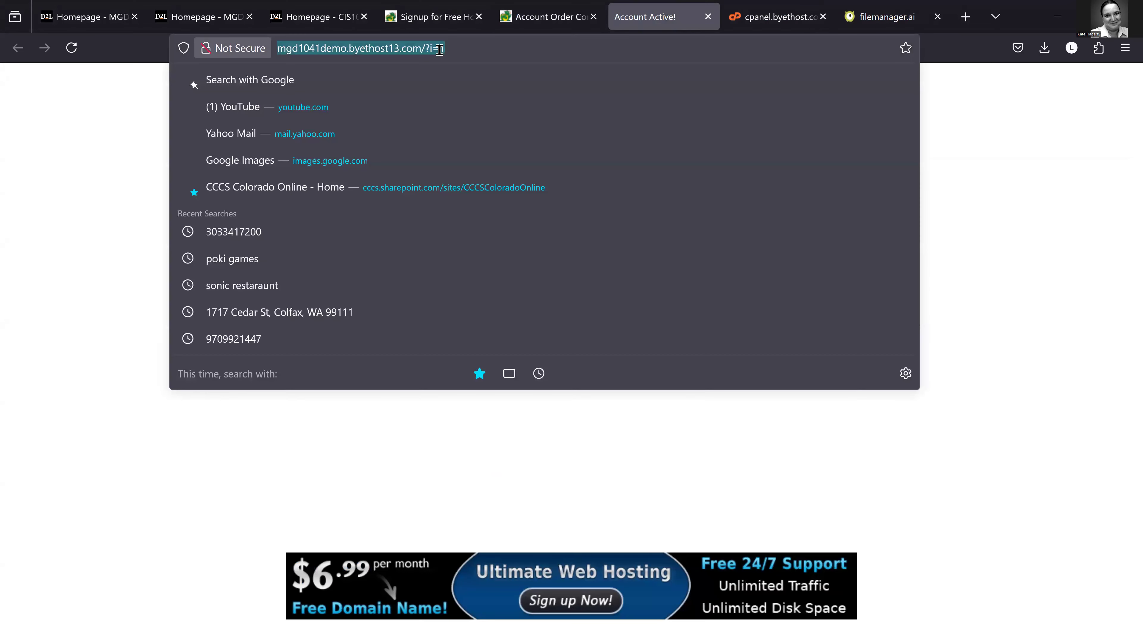
left_click_drag(461, 48, 425, 49)
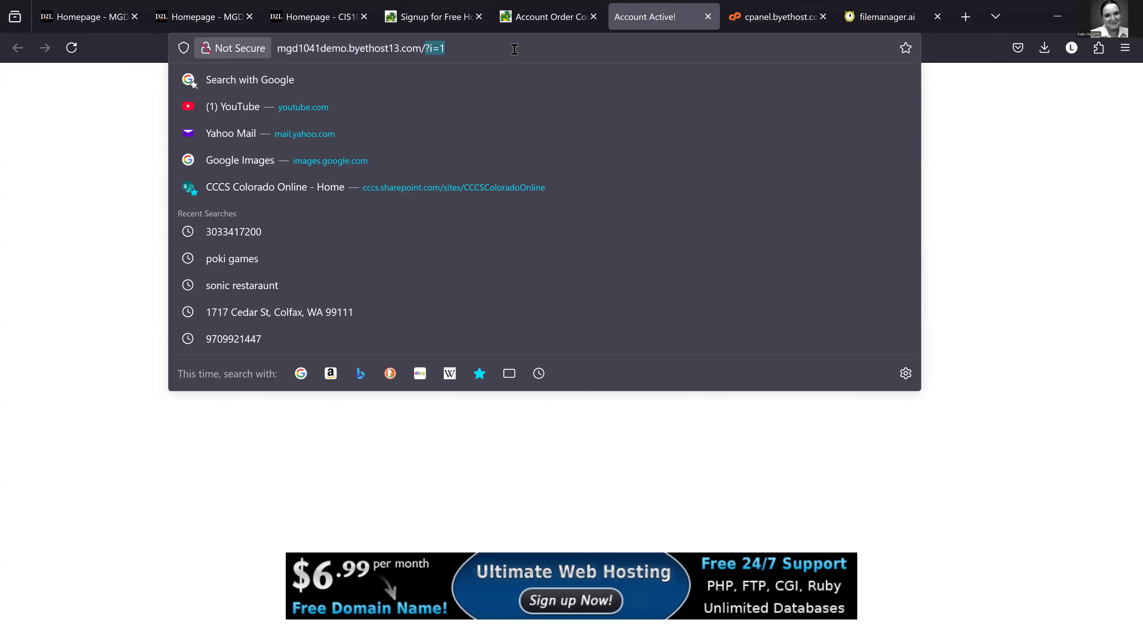
key("ctrl+v")
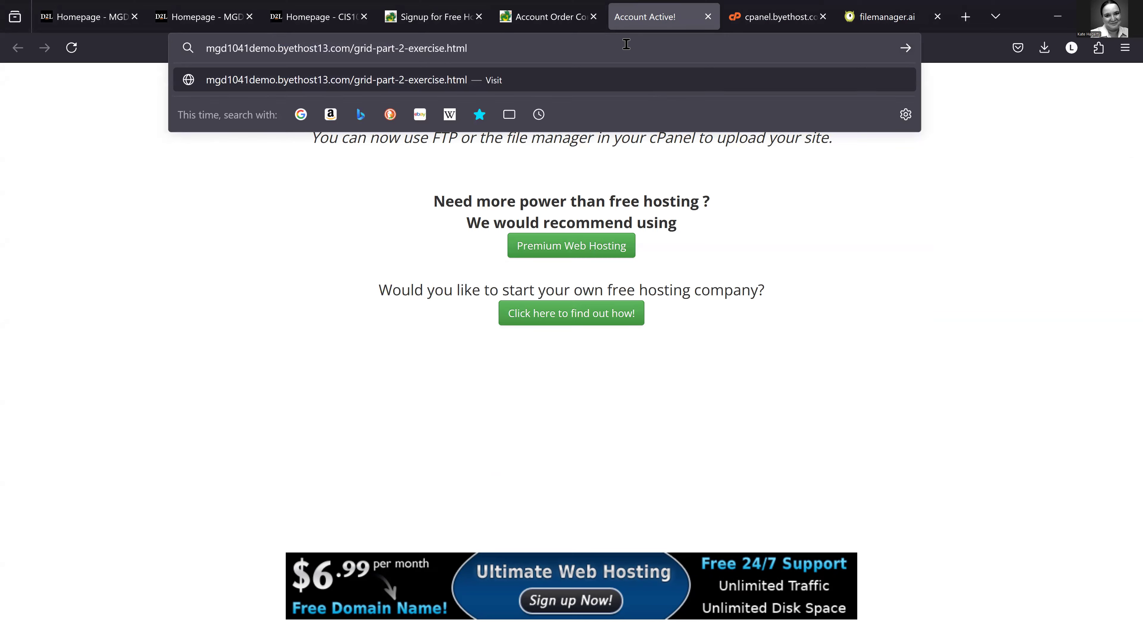
key("Return")
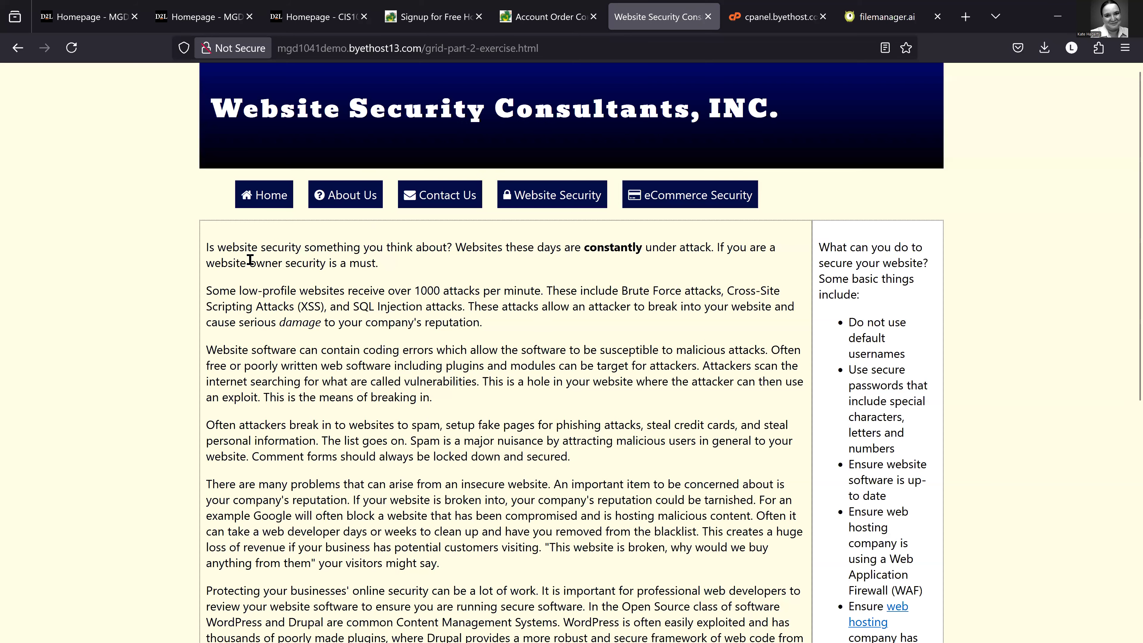
left_click(551, 198)
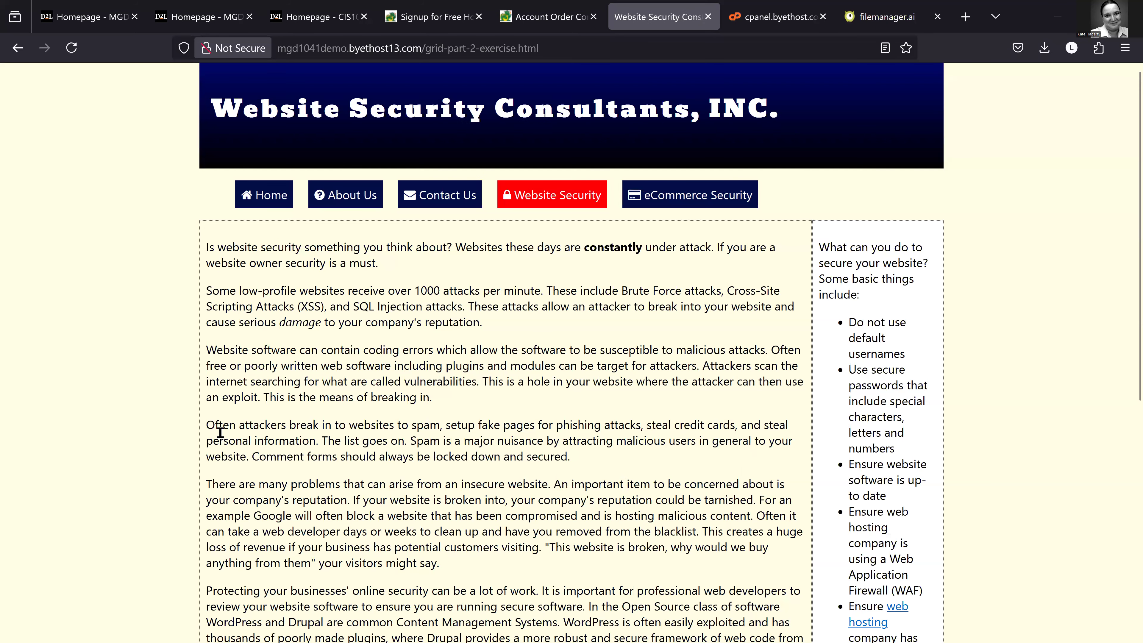
- Return to the htdocs file list in the file manager and review the file actions available for index2.html
left_click(887, 18)
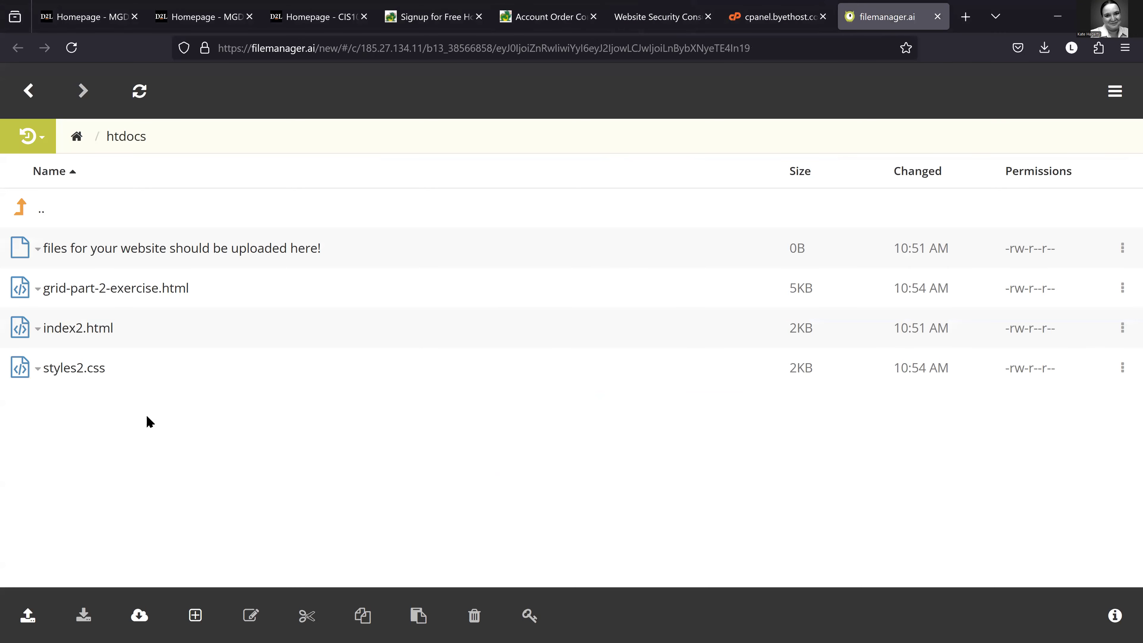
right_click(116, 331)
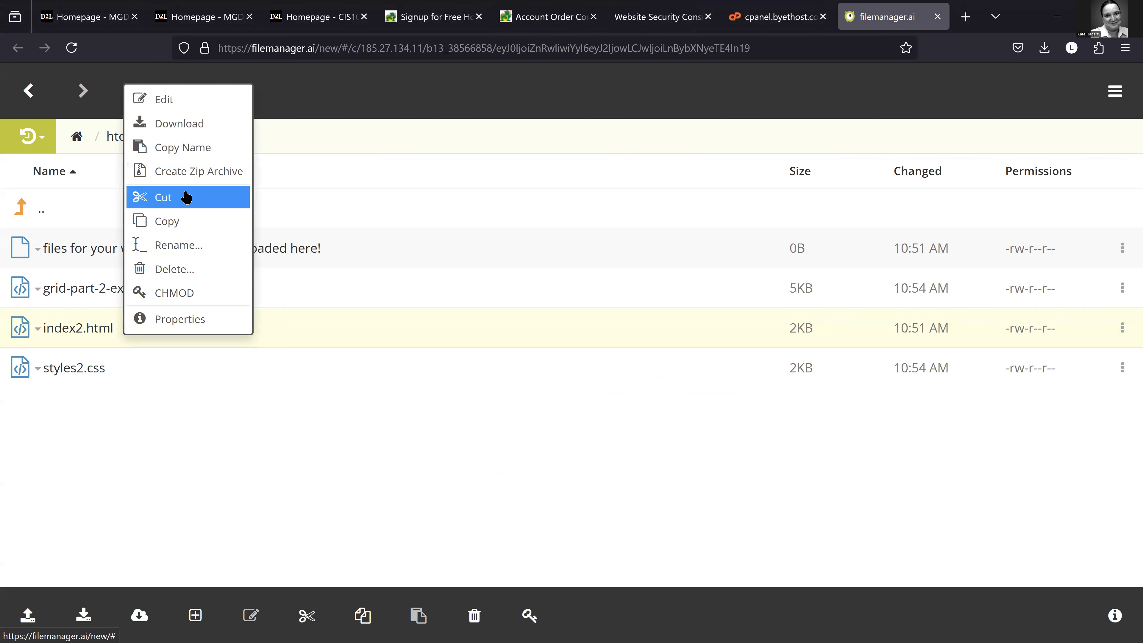
left_click(138, 432)
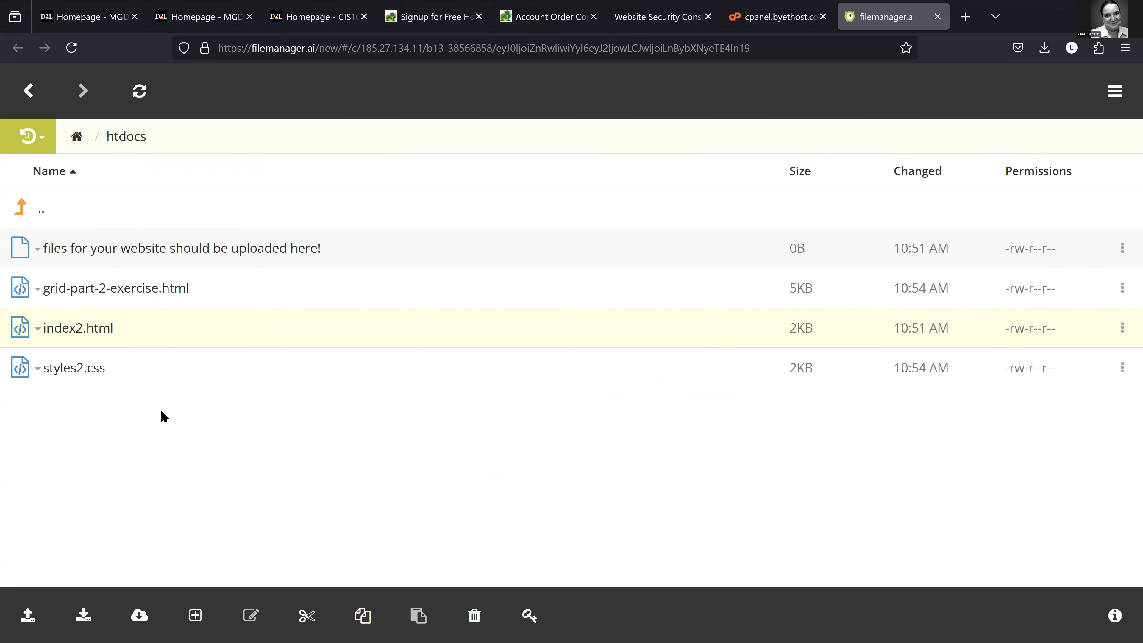